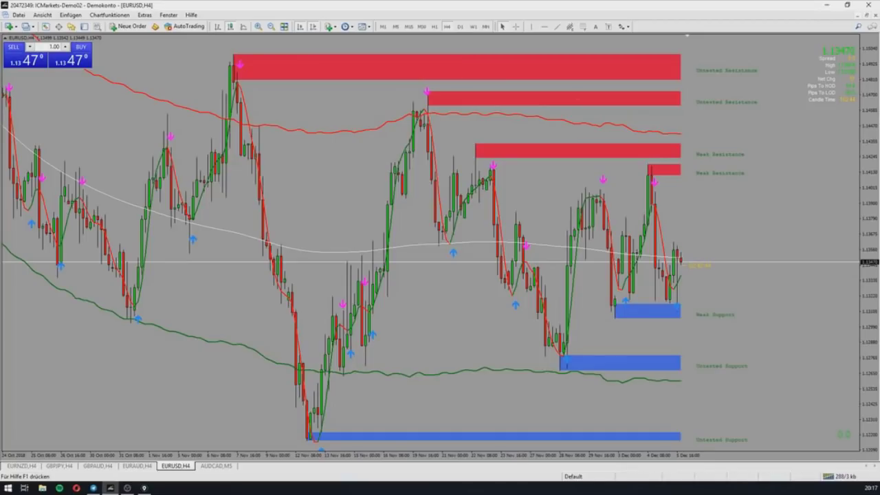
# Step: Draw an arrow pointing at the H4 timeframe above the EURUSD chart, and clear the annotation
pyautogui.moveTo(446, 37); pyautogui.dragTo(435, 89)
pyautogui.moveTo(430, 53)
pyautogui.mouseDown()
pyautogui.moveTo(447, 30)
pyautogui.moveTo(453, 50)
pyautogui.mouseUp()
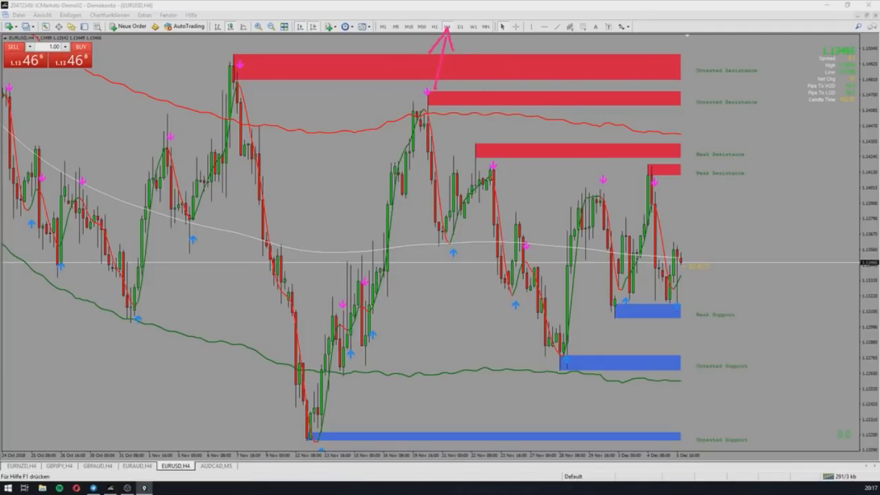
pyautogui.press('Escape')
# Step: Mark the mid-November swing high on the upper red band, the fall after it and the lower green band, and clear the annotations
pyautogui.moveTo(406, 81)
pyautogui.mouseDown()
pyautogui.moveTo(432, 141)
pyautogui.moveTo(444, 78)
pyautogui.moveTo(444, 149)
pyautogui.moveTo(402, 136)
pyautogui.moveTo(414, 136)
pyautogui.moveTo(425, 106)
pyautogui.moveTo(431, 122)
pyautogui.moveTo(423, 132)
pyautogui.moveTo(415, 113)
pyautogui.mouseUp()
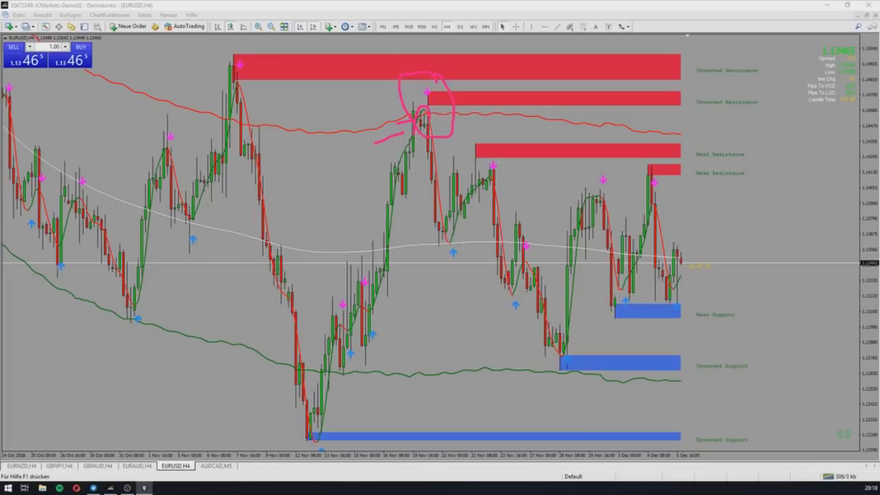
pyautogui.press('e')
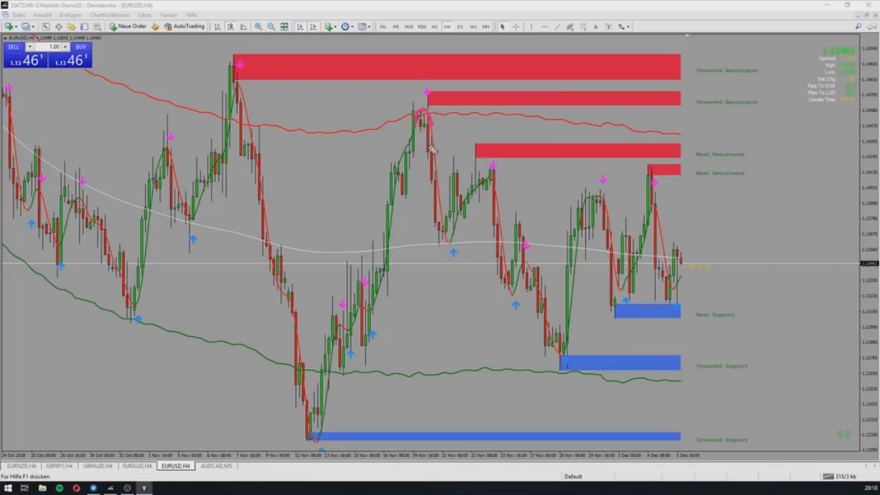
pyautogui.moveTo(433, 144)
pyautogui.mouseDown()
pyautogui.moveTo(443, 176)
pyautogui.moveTo(446, 145)
pyautogui.mouseUp()
pyautogui.moveTo(447, 377)
pyautogui.mouseDown()
pyautogui.moveTo(485, 377)
pyautogui.moveTo(446, 369)
pyautogui.mouseUp()
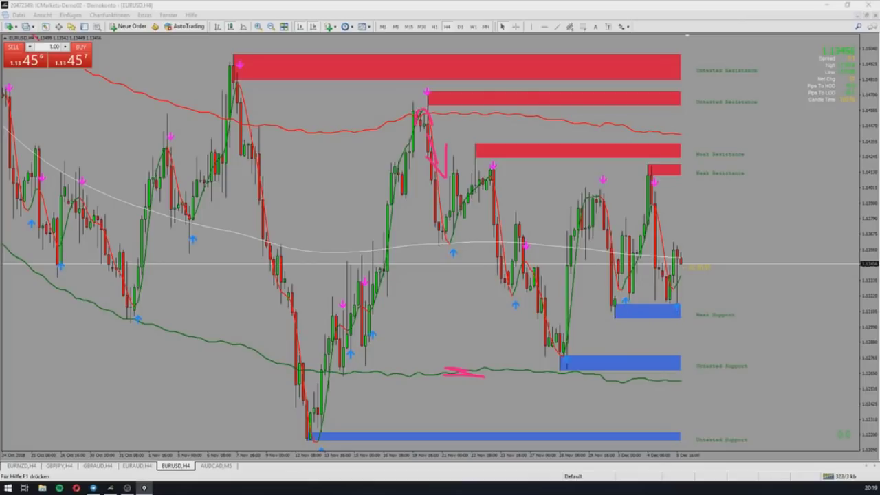
pyautogui.hotkey('ctrl', 'shift', '7')
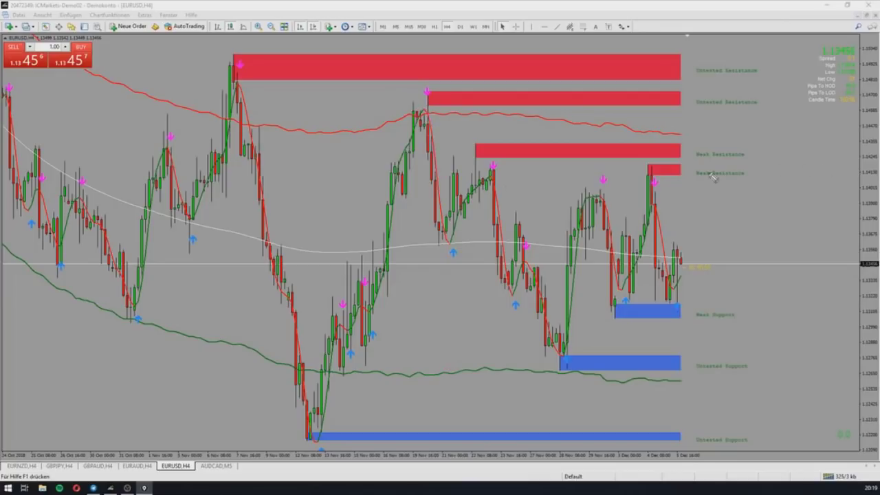
# Step: Circle the swing high beside the second resistance zone, draw a downward arrow beside it, and clear both marks
pyautogui.moveTo(430, 100)
pyautogui.mouseDown()
pyautogui.moveTo(415, 101)
pyautogui.moveTo(427, 129)
pyautogui.moveTo(429, 96)
pyautogui.mouseUp()
pyautogui.moveTo(448, 136); pyautogui.dragTo(464, 180)
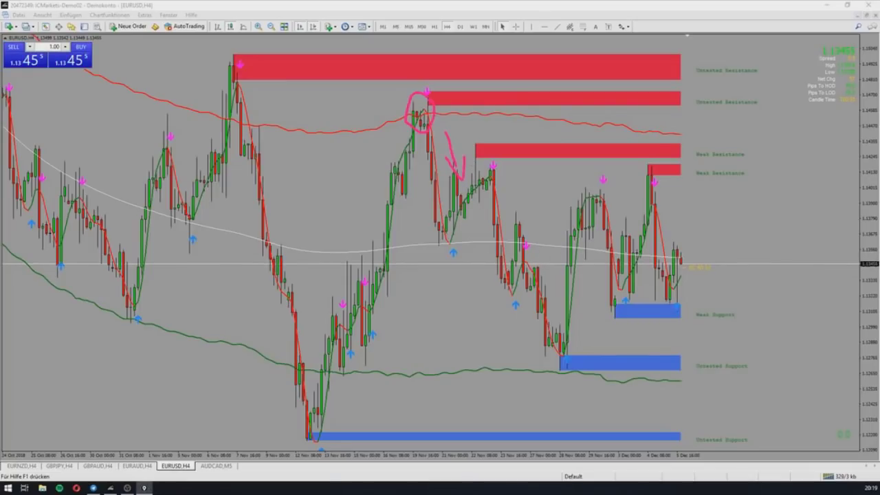
pyautogui.press('Escape')
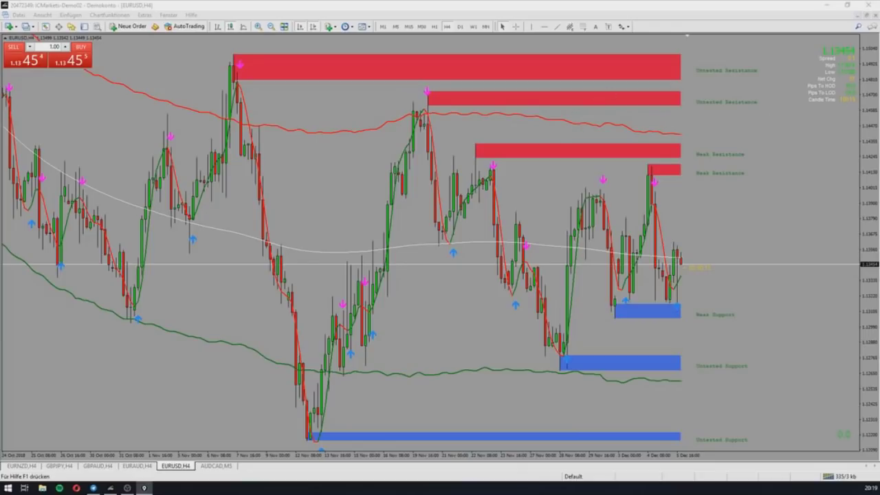
# Step: Switch the EURUSD chart to the M5 timeframe and place a vertical line at about 09:00 on 5 December 2018
pyautogui.click(396, 5)
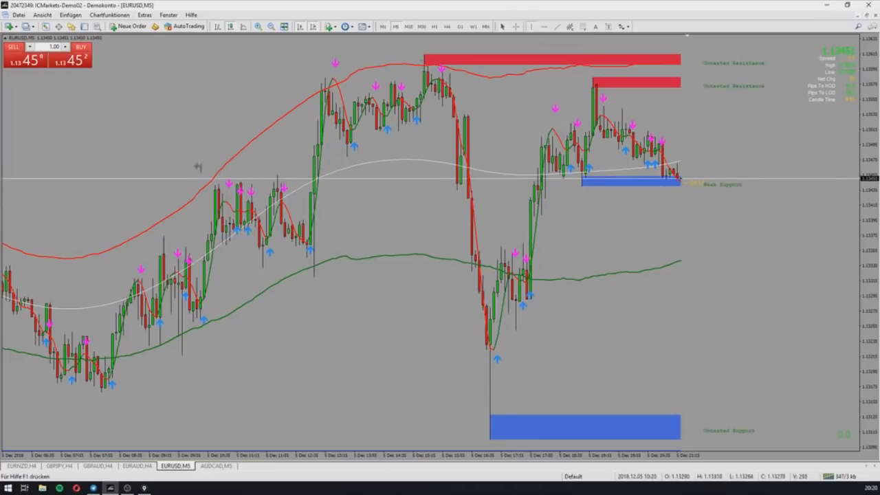
pyautogui.click(185, 170)
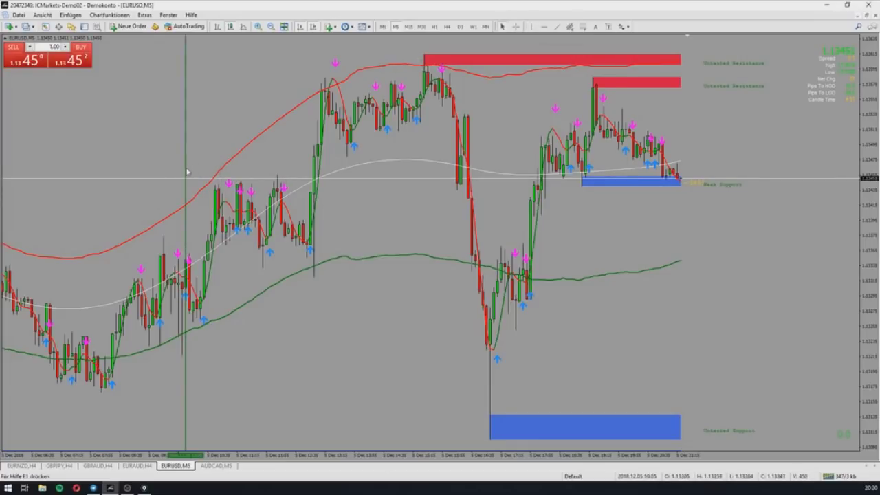
pyautogui.moveTo(263, 388); pyautogui.dragTo(297, 383)
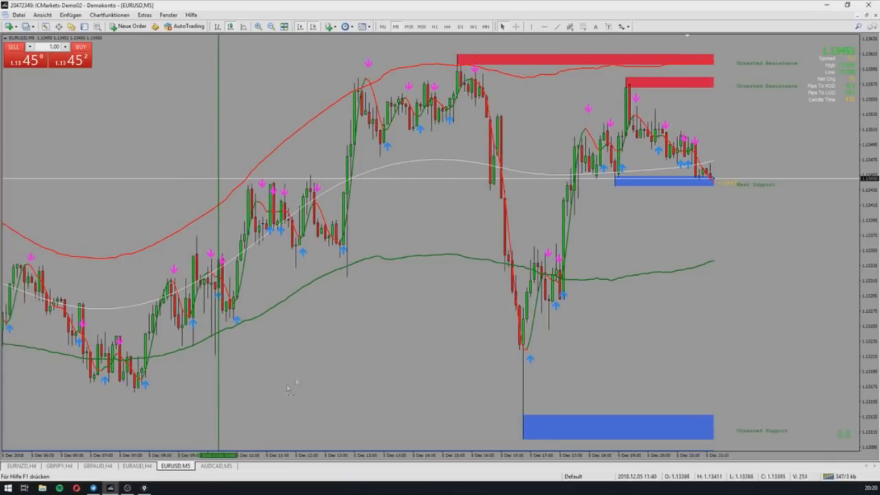
pyautogui.hscroll(-7, 409, 221)
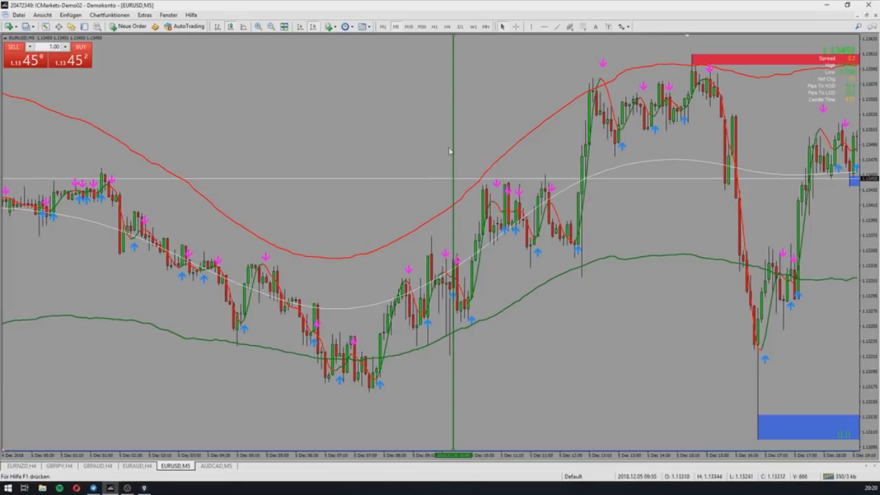
pyautogui.moveTo(453, 151); pyautogui.dragTo(406, 161)
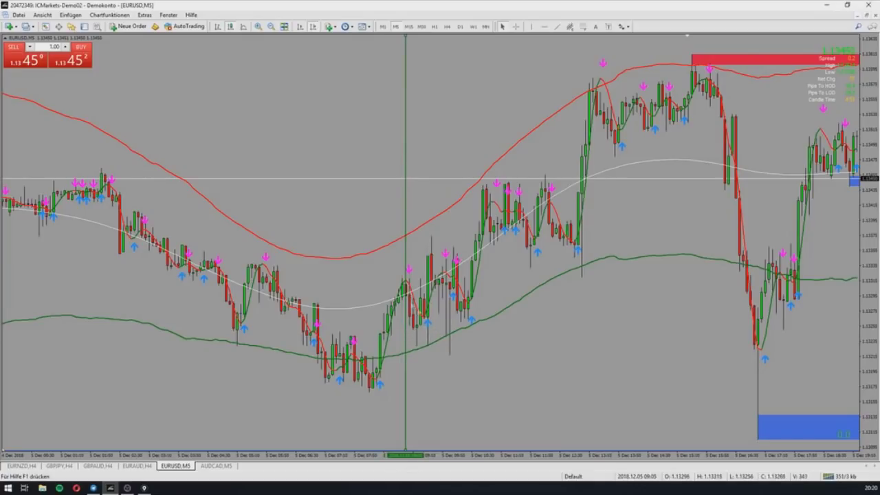
# Step: Annotate the candles and price area around the vertical line, and clear the annotations
pyautogui.hotkey('alt', 'Tab')
pyautogui.moveTo(410, 276)
pyautogui.mouseDown()
pyautogui.moveTo(395, 289)
pyautogui.moveTo(409, 277)
pyautogui.mouseUp()
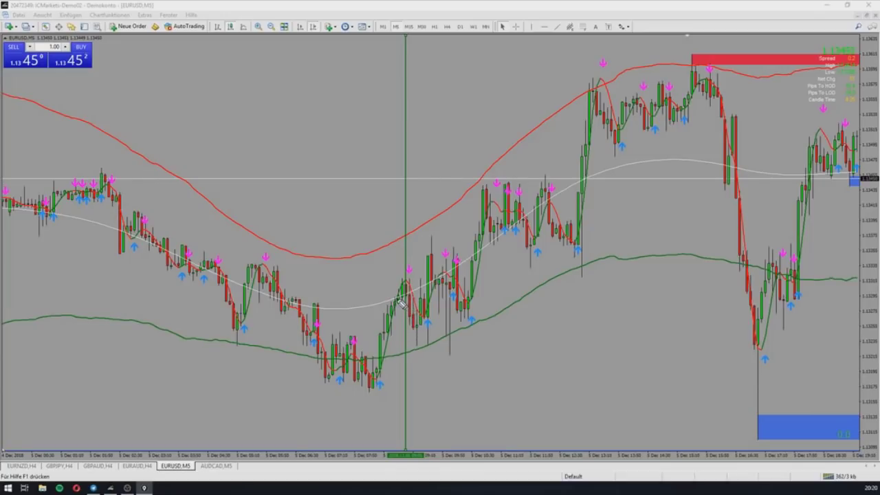
pyautogui.moveTo(401, 355); pyautogui.dragTo(417, 350)
pyautogui.moveTo(406, 307)
pyautogui.mouseDown()
pyautogui.moveTo(408, 335)
pyautogui.moveTo(411, 309)
pyautogui.mouseUp()
pyautogui.press('Escape')
# Step: Circle the two candle areas near 11:00 on 5 December and number them 1 and 2
pyautogui.moveTo(497, 215); pyautogui.dragTo(500, 216)
pyautogui.moveTo(487, 246); pyautogui.dragTo(499, 248)
pyautogui.moveTo(513, 193)
pyautogui.mouseDown()
pyautogui.moveTo(504, 207)
pyautogui.moveTo(512, 231)
pyautogui.moveTo(523, 209)
pyautogui.moveTo(510, 187)
pyautogui.mouseUp()
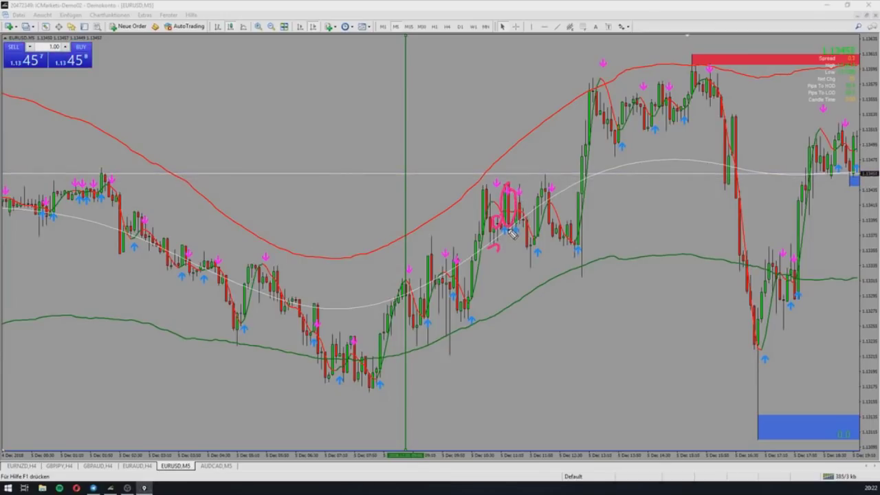
pyautogui.moveTo(512, 246); pyautogui.dragTo(515, 237)
# Step: Circle the two pullbacks beneath the upper red band after 13:00 and number them 3 and 4
pyautogui.moveTo(607, 113)
pyautogui.mouseDown()
pyautogui.moveTo(602, 131)
pyautogui.moveTo(609, 110)
pyautogui.mouseUp()
pyautogui.moveTo(609, 74)
pyautogui.mouseDown()
pyautogui.moveTo(616, 78)
pyautogui.moveTo(607, 88)
pyautogui.mouseUp()
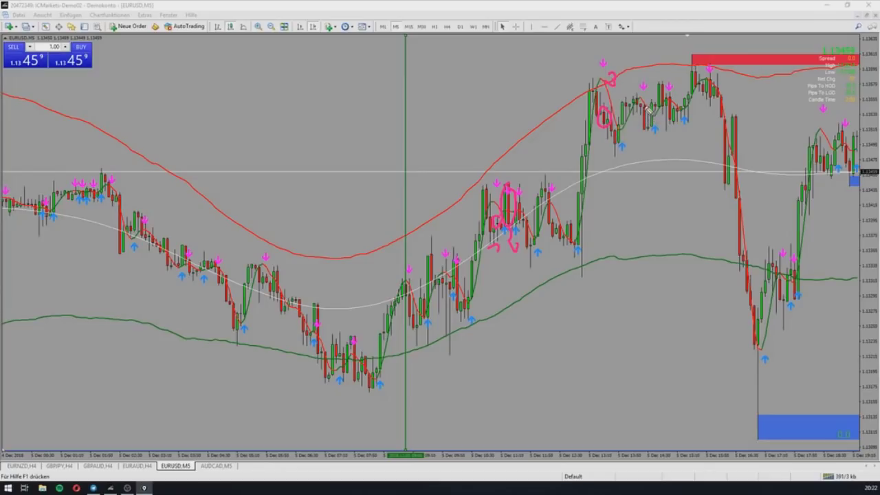
pyautogui.moveTo(652, 110)
pyautogui.mouseDown()
pyautogui.moveTo(643, 103)
pyautogui.moveTo(641, 133)
pyautogui.moveTo(650, 109)
pyautogui.mouseUp()
pyautogui.moveTo(649, 74); pyautogui.dragTo(648, 92)
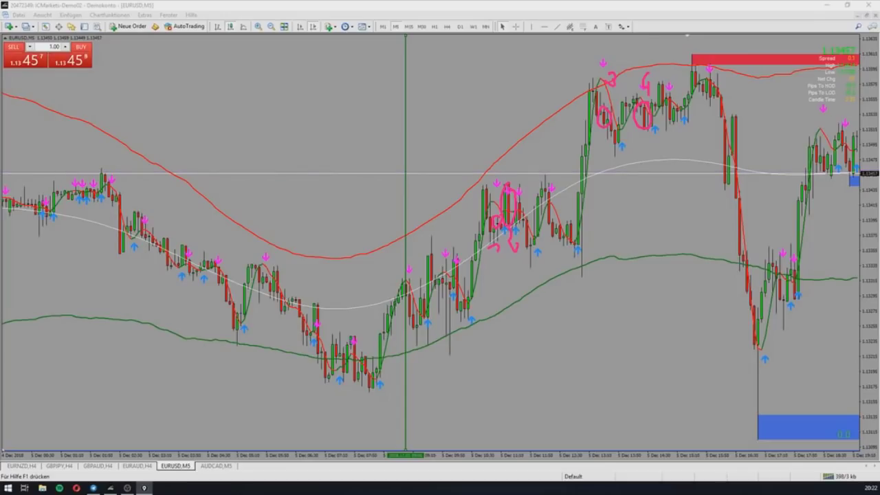
# Step: Measure the price distance down from the candles marked 1 and 2 with the crosshair
pyautogui.click(515, 26)
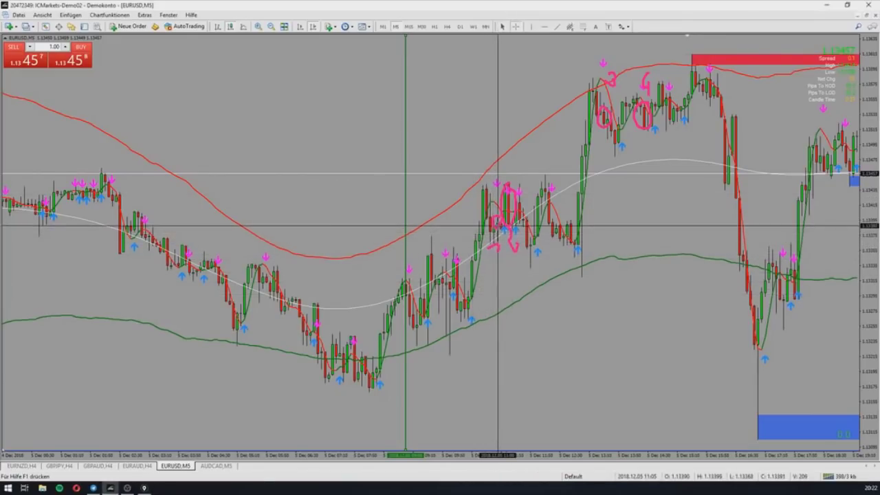
pyautogui.moveTo(498, 226); pyautogui.dragTo(499, 317)
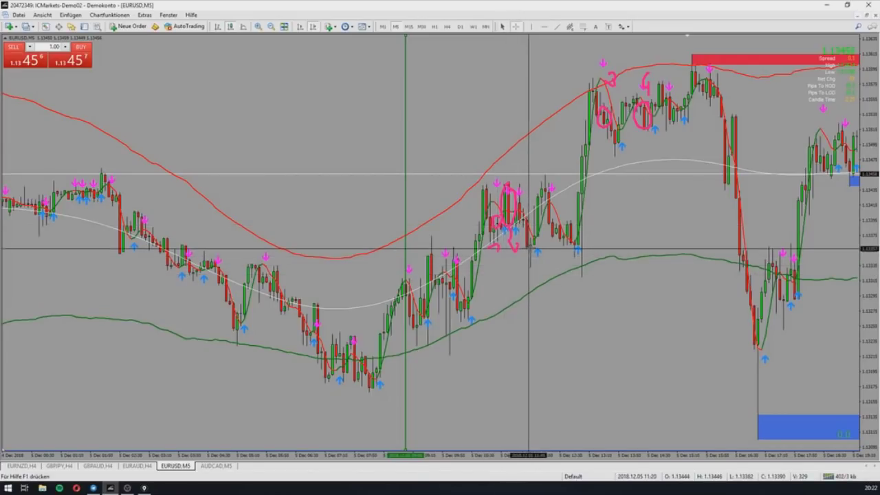
pyautogui.moveTo(509, 226); pyautogui.dragTo(509, 307)
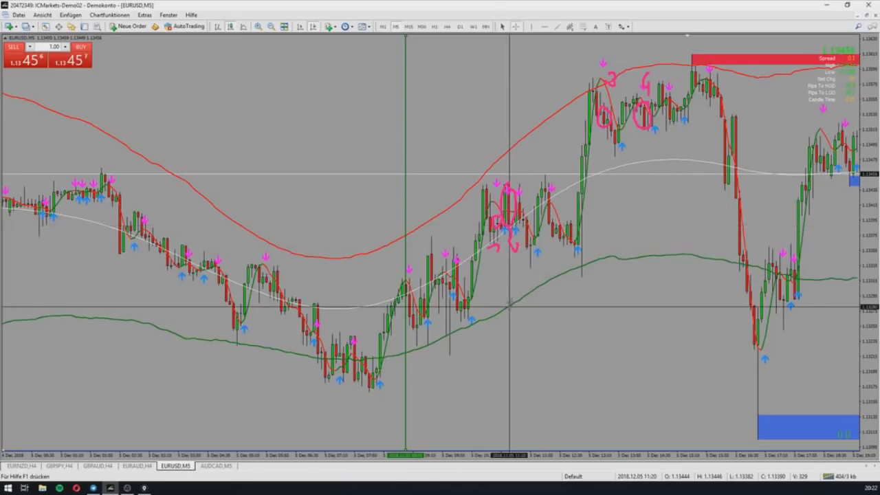
pyautogui.moveTo(511, 303)
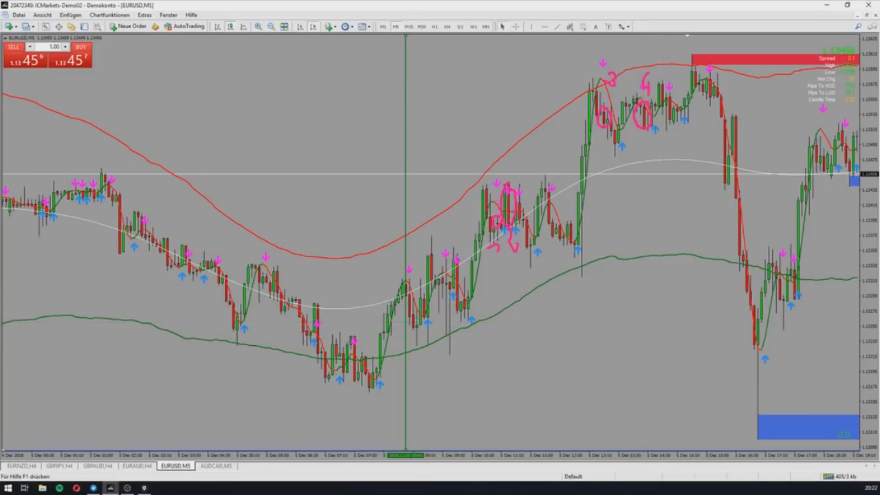
# Step: Circle the low at the foot of the sharp drop near 17:00, and clear all annotations
pyautogui.moveTo(754, 303)
pyautogui.mouseDown()
pyautogui.moveTo(744, 352)
pyautogui.moveTo(721, 290)
pyautogui.mouseUp()
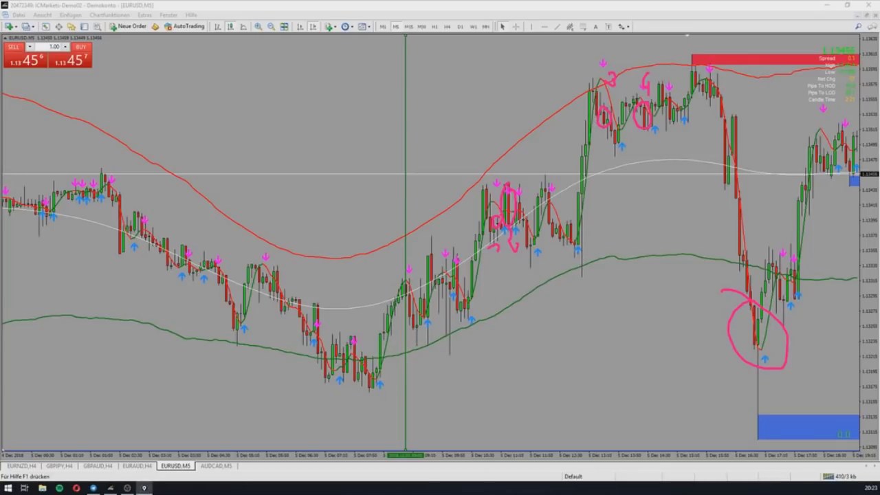
pyautogui.press('Escape')
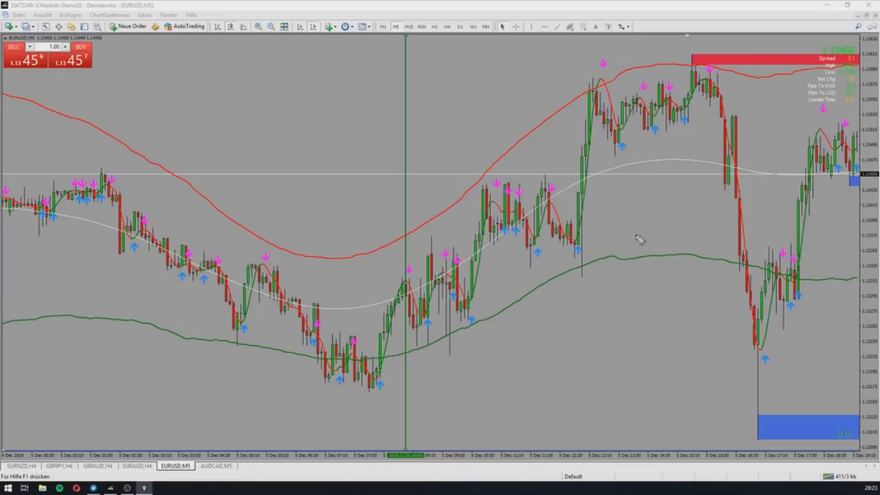
# Step: Sketch an arrow up the steep rally before 13:00 and roughly horizontal lines near the vertical line, and clear the marks
pyautogui.moveTo(581, 255)
pyautogui.mouseDown()
pyautogui.moveTo(591, 134)
pyautogui.moveTo(604, 105)
pyautogui.moveTo(583, 128)
pyautogui.mouseUp()
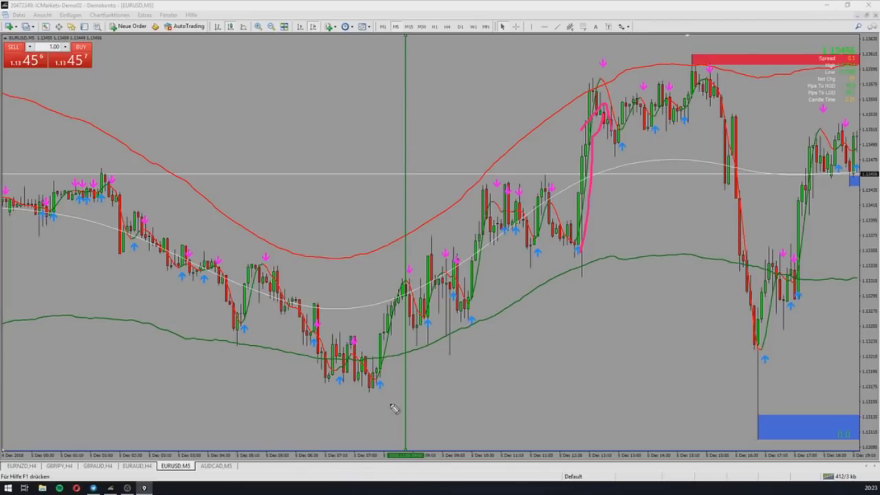
pyautogui.moveTo(389, 407); pyautogui.dragTo(492, 391)
pyautogui.moveTo(365, 277); pyautogui.dragTo(432, 278)
pyautogui.moveTo(489, 275); pyautogui.dragTo(512, 263)
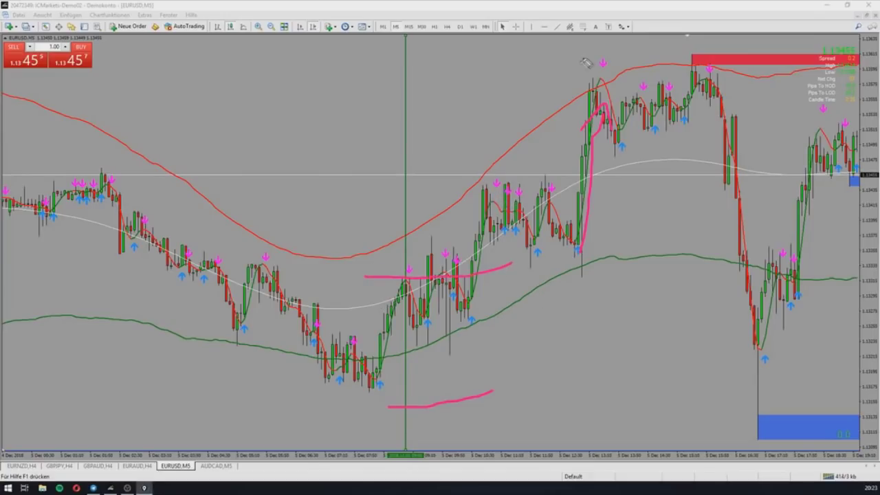
pyautogui.press('Escape')
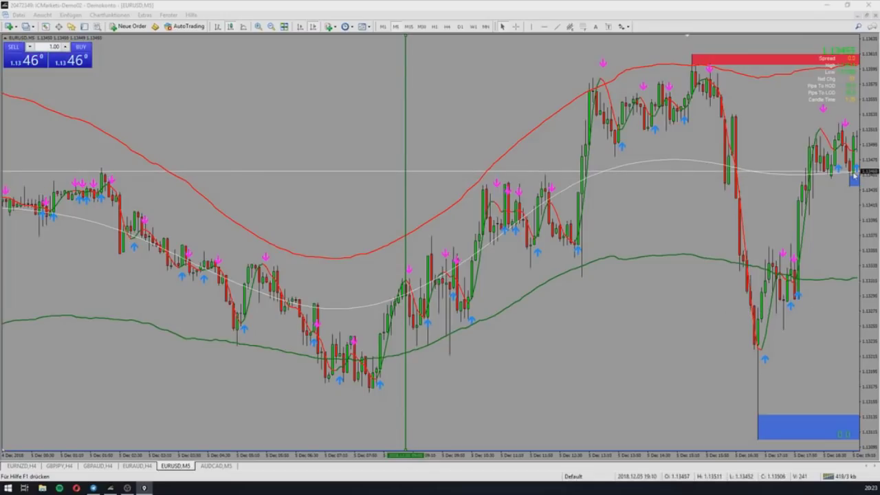
# Step: Measure with the crosshair from the candles near 11:00 down to the level of the morning low
pyautogui.middleClick(463, 271)
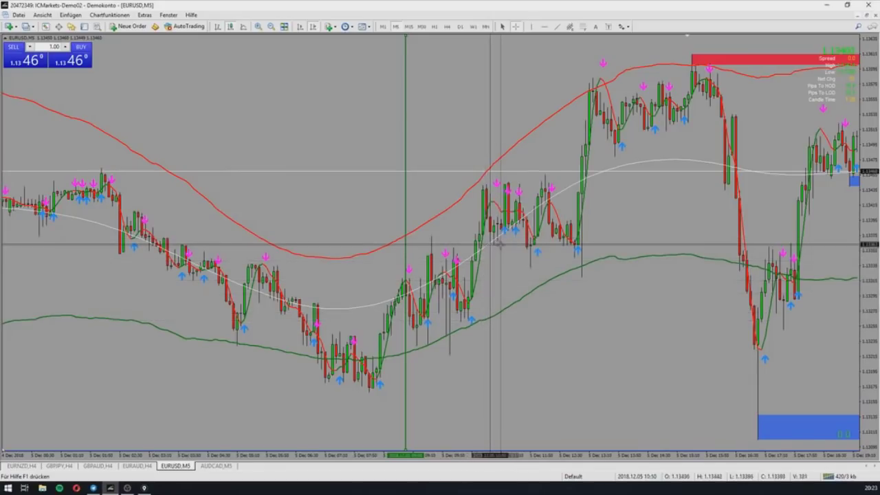
pyautogui.moveTo(498, 225); pyautogui.dragTo(496, 382)
pyautogui.middleClick(389, 387)
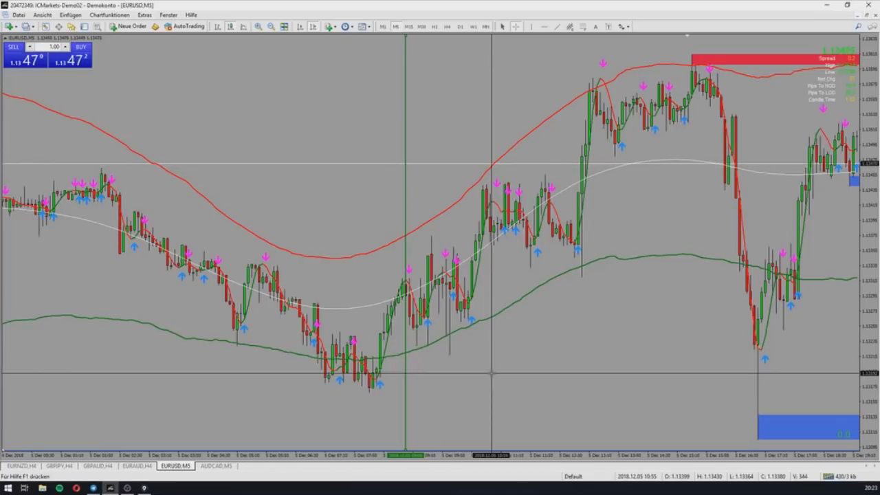
pyautogui.click(519, 351)
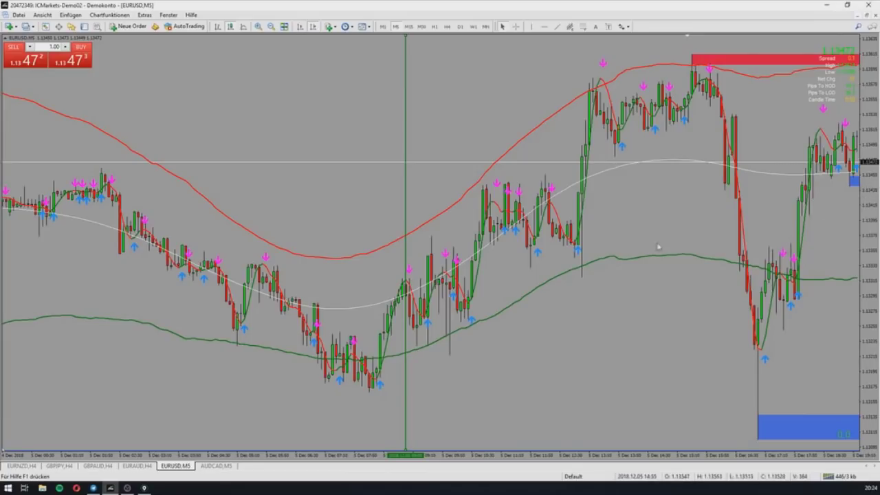
# Step: Bring the latest candles into view, circle the peak at the start of the upper resistance zone, and clear the circle
pyautogui.moveTo(640, 291); pyautogui.dragTo(465, 302)
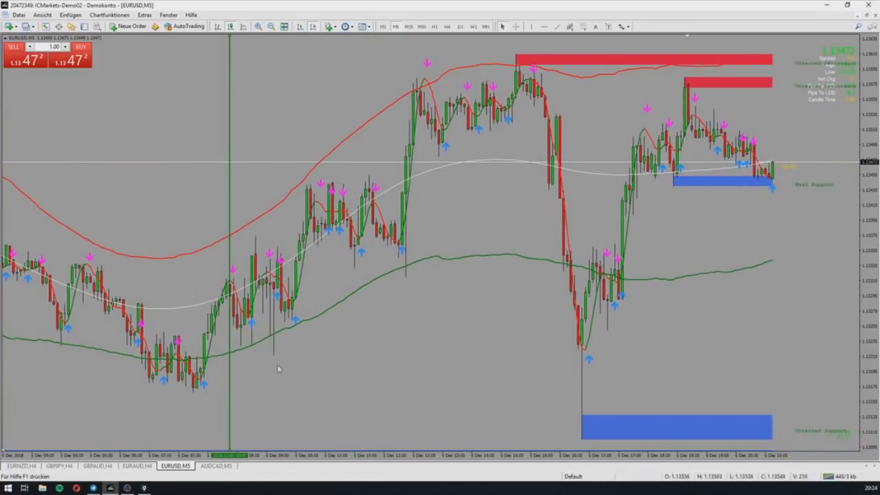
pyautogui.middleClick(348, 301)
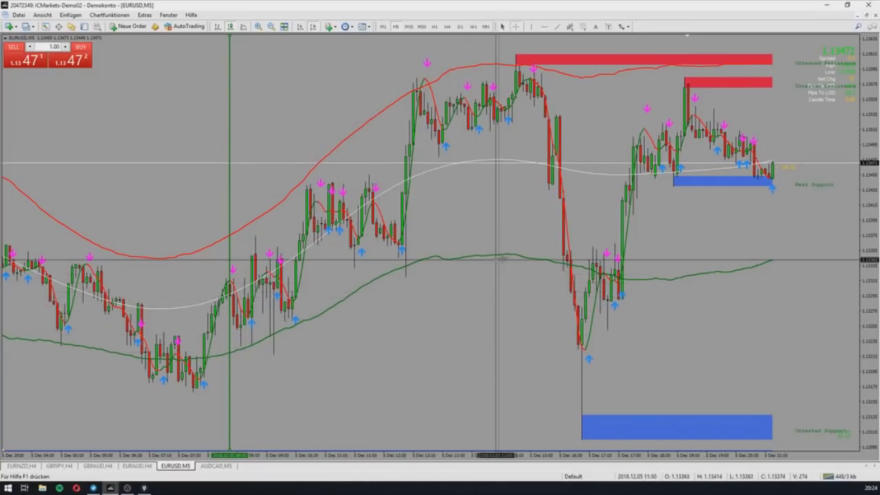
pyautogui.moveTo(513, 246)
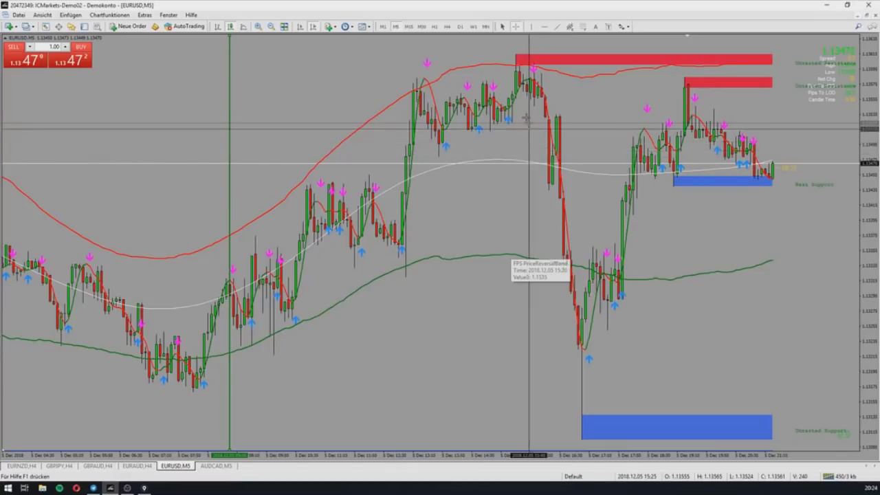
pyautogui.click(538, 189)
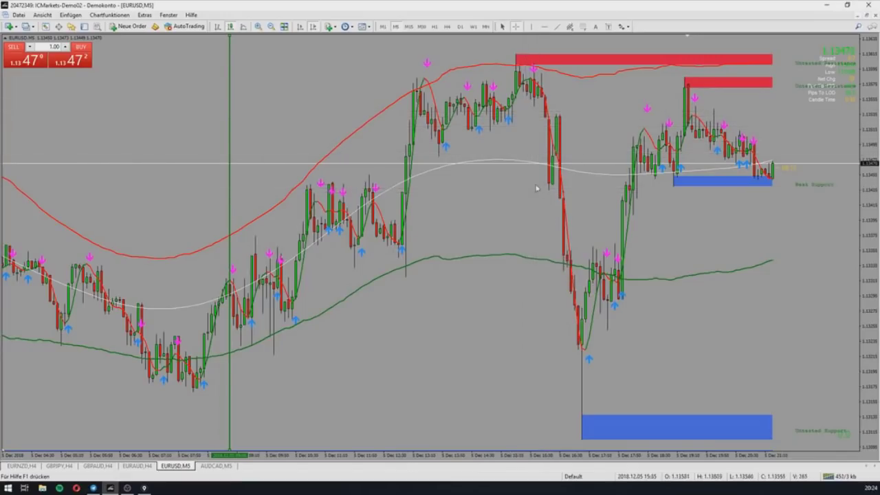
pyautogui.hotkey('ctrl', 'shift', '3')
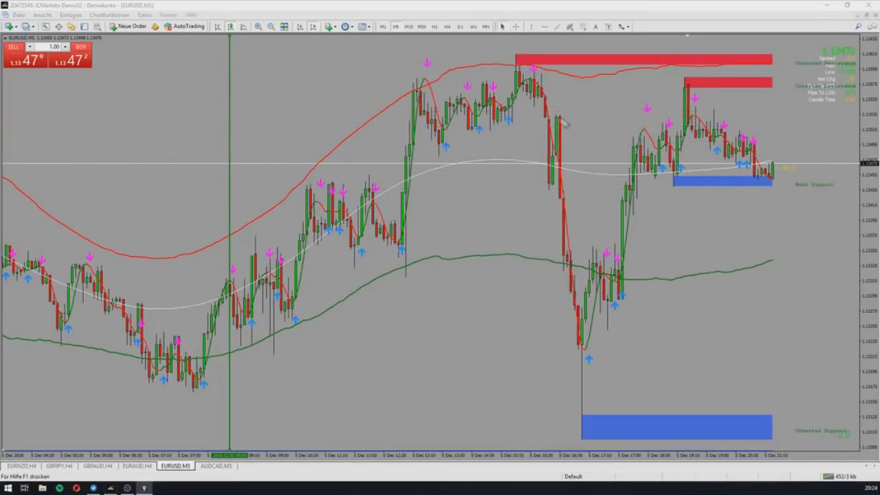
pyautogui.moveTo(526, 62)
pyautogui.mouseDown()
pyautogui.moveTo(517, 59)
pyautogui.moveTo(519, 104)
pyautogui.moveTo(522, 62)
pyautogui.mouseUp()
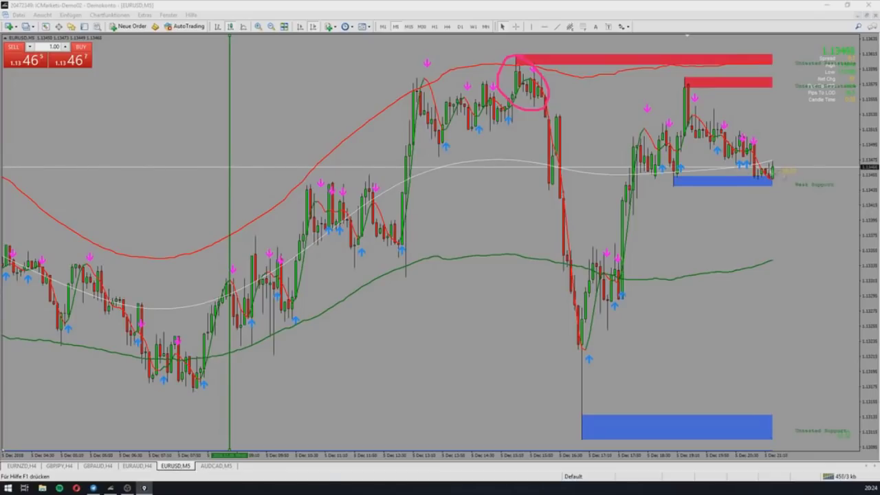
pyautogui.press('Escape')
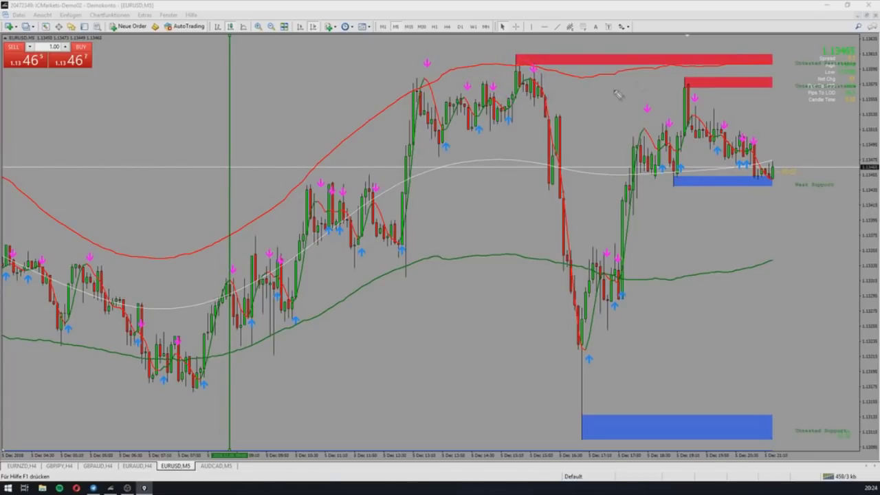
# Step: Circle the candles beneath the start of the upper resistance zone, draw an arrow down the drop to the green band, and clear the marks
pyautogui.moveTo(533, 117); pyautogui.dragTo(539, 61)
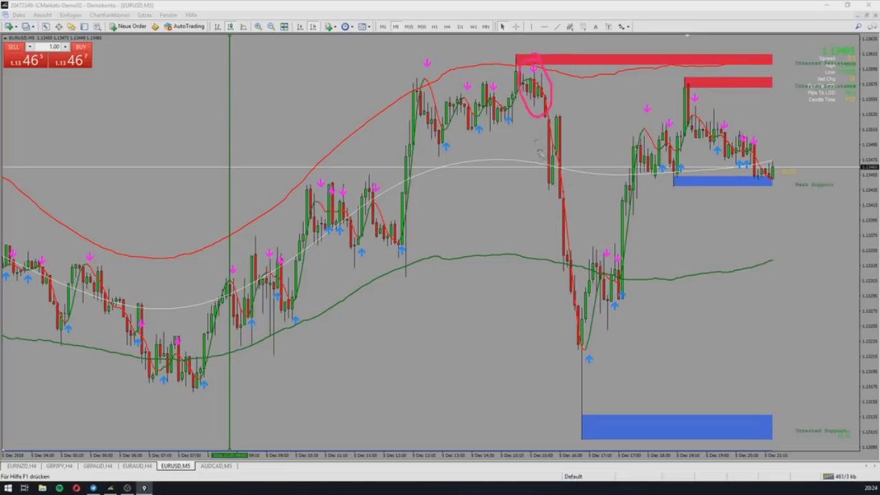
pyautogui.moveTo(539, 117)
pyautogui.mouseDown()
pyautogui.moveTo(555, 242)
pyautogui.moveTo(567, 261)
pyautogui.moveTo(547, 259)
pyautogui.mouseUp()
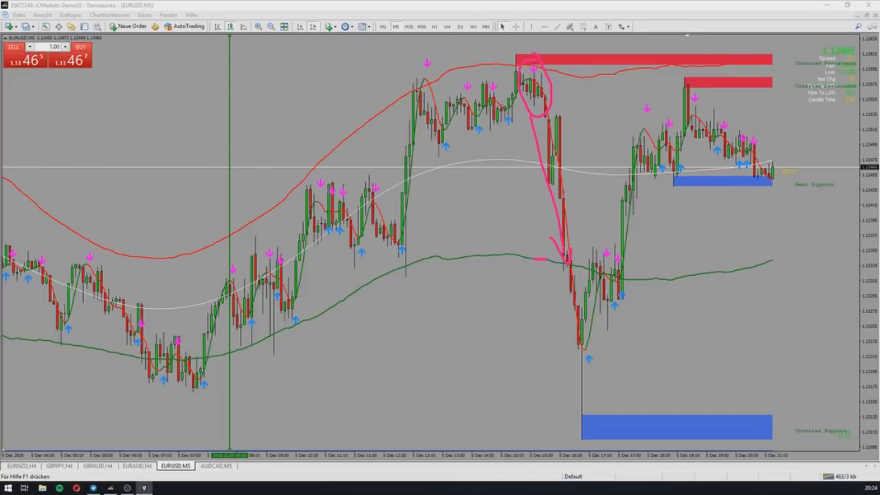
pyautogui.press('Escape')
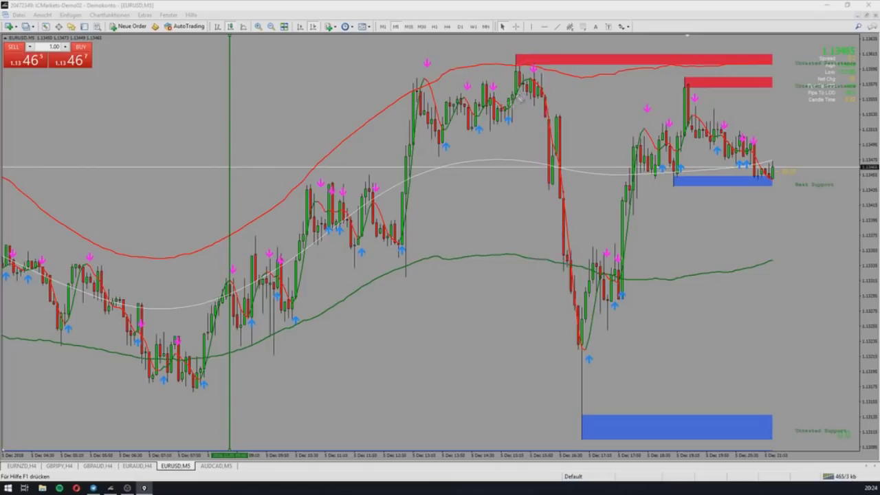
# Step: Sketch rising strokes below and along the afternoon highs and an arrow down the sharp drop to its low, and clear the marks
pyautogui.moveTo(446, 229); pyautogui.dragTo(525, 198)
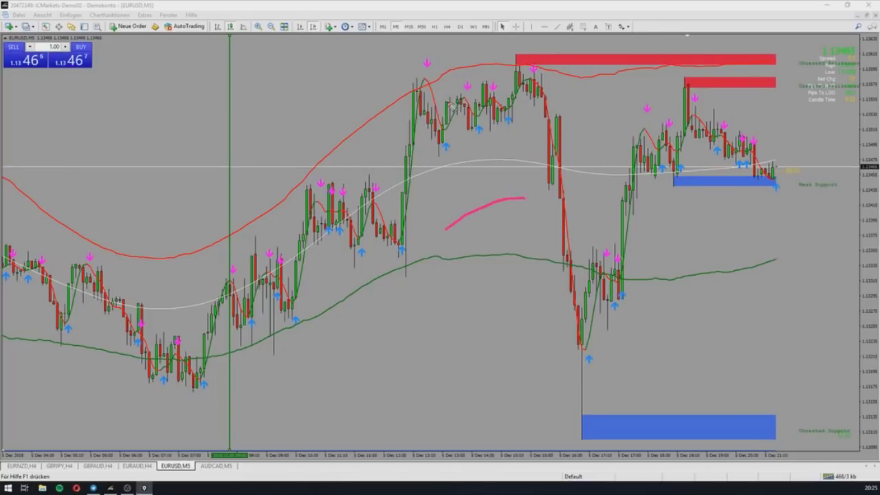
pyautogui.moveTo(451, 84); pyautogui.dragTo(539, 66)
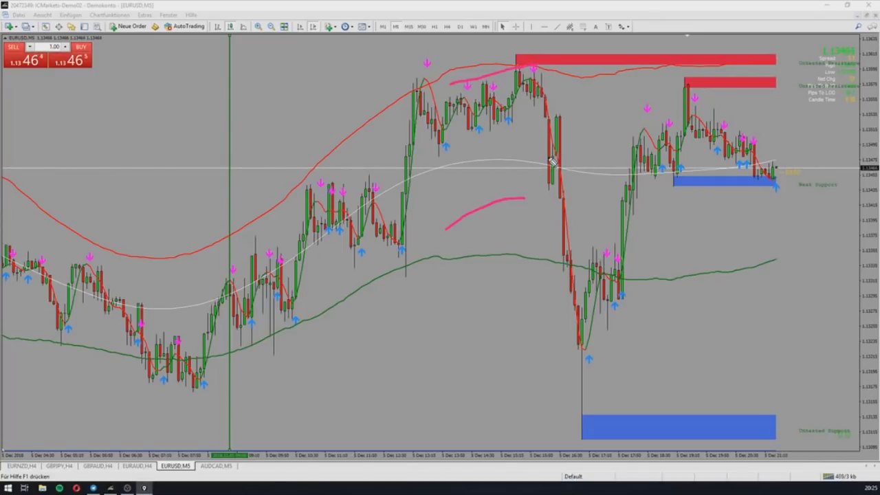
pyautogui.moveTo(548, 117)
pyautogui.mouseDown()
pyautogui.moveTo(581, 263)
pyautogui.moveTo(583, 348)
pyautogui.moveTo(591, 334)
pyautogui.mouseUp()
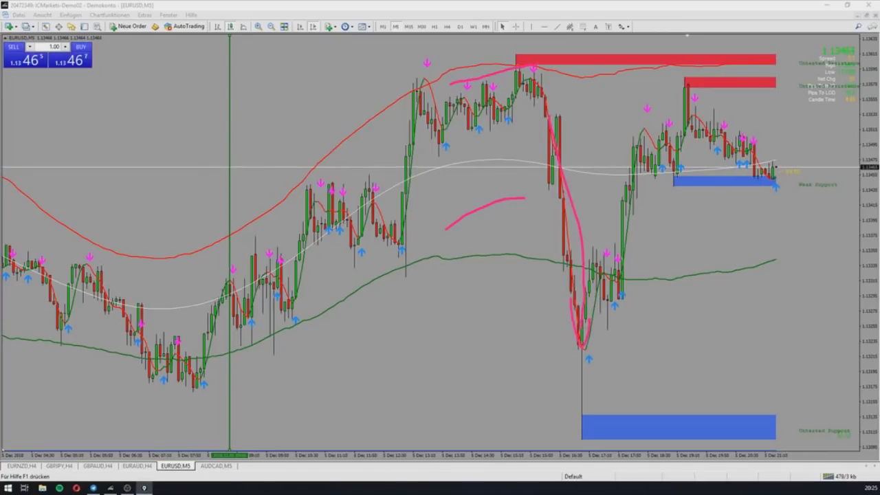
pyautogui.press('Escape')
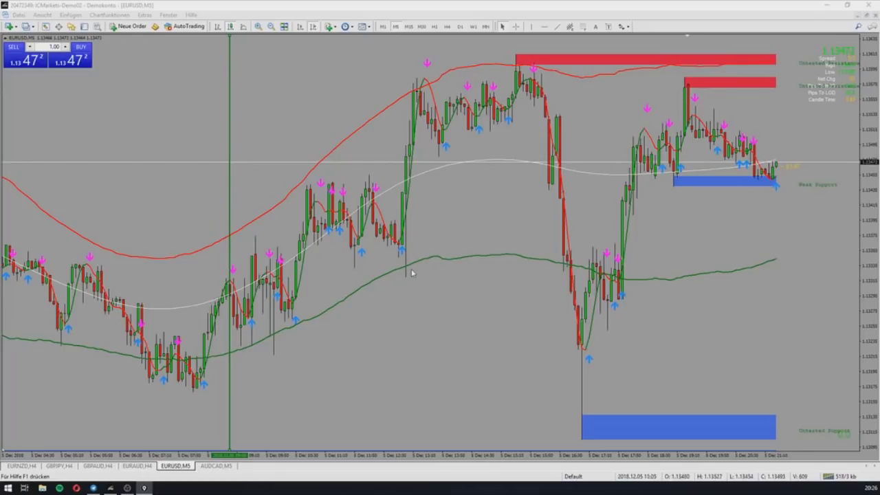
# Step: Delete the green vertical line near 09:00 from the chart
pyautogui.click(229, 193)
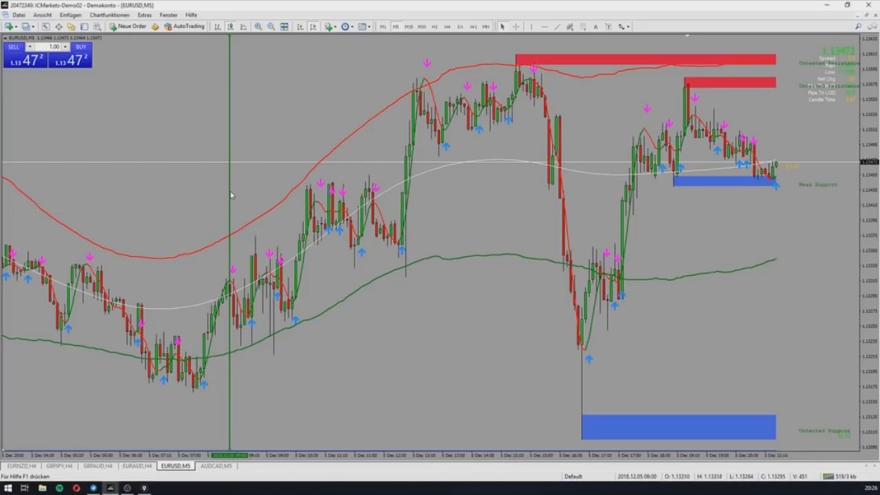
pyautogui.rightClick(230, 196)
pyautogui.click(255, 224)
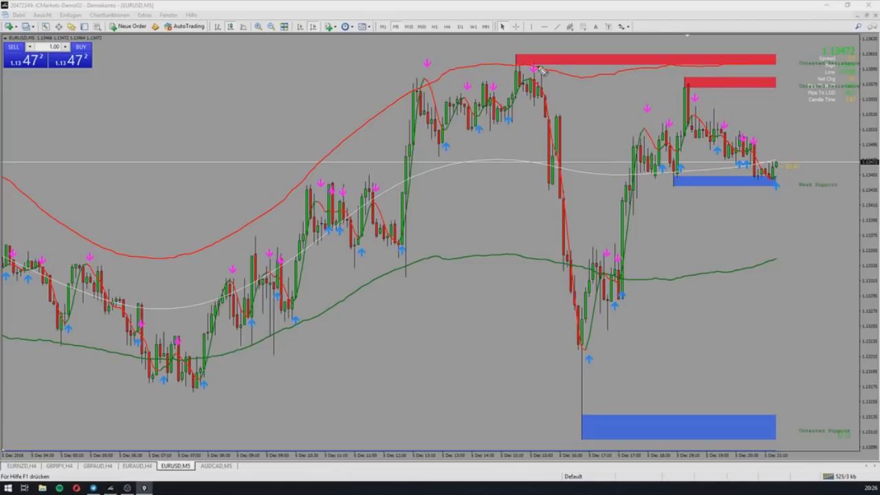
# Step: Circle the peak at the upper resistance zone, its candle lows, the area above the zone and the sell arrow, and clear all circles
pyautogui.moveTo(529, 49)
pyautogui.mouseDown()
pyautogui.moveTo(492, 53)
pyautogui.moveTo(554, 77)
pyautogui.moveTo(535, 48)
pyautogui.mouseUp()
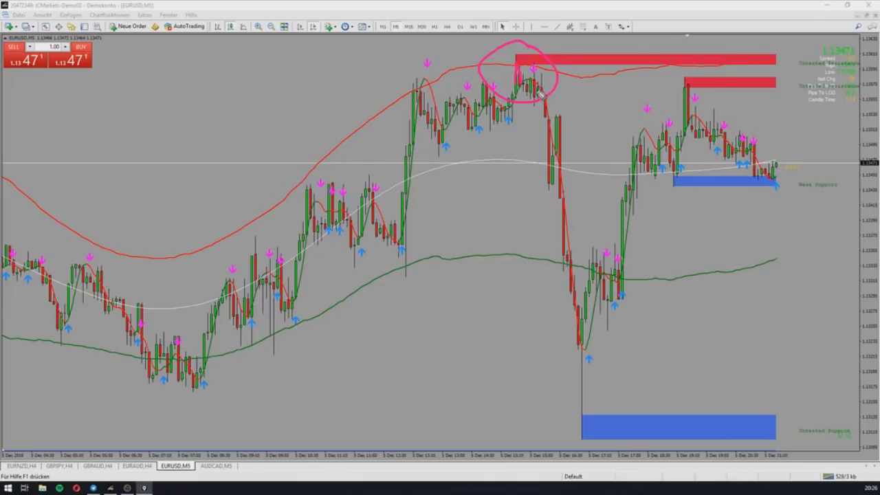
pyautogui.press('e')
pyautogui.moveTo(537, 90); pyautogui.dragTo(541, 97)
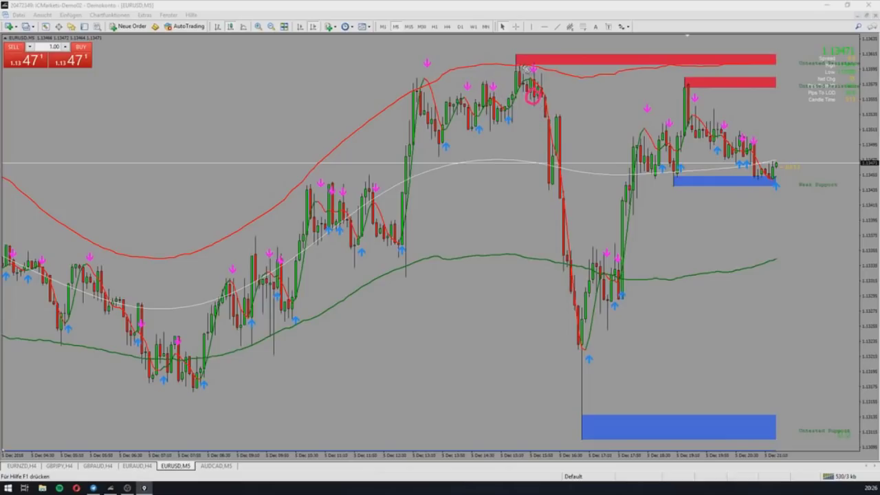
pyautogui.moveTo(514, 47)
pyautogui.mouseDown()
pyautogui.moveTo(548, 68)
pyautogui.moveTo(514, 44)
pyautogui.mouseUp()
pyautogui.moveTo(533, 64); pyautogui.dragTo(536, 64)
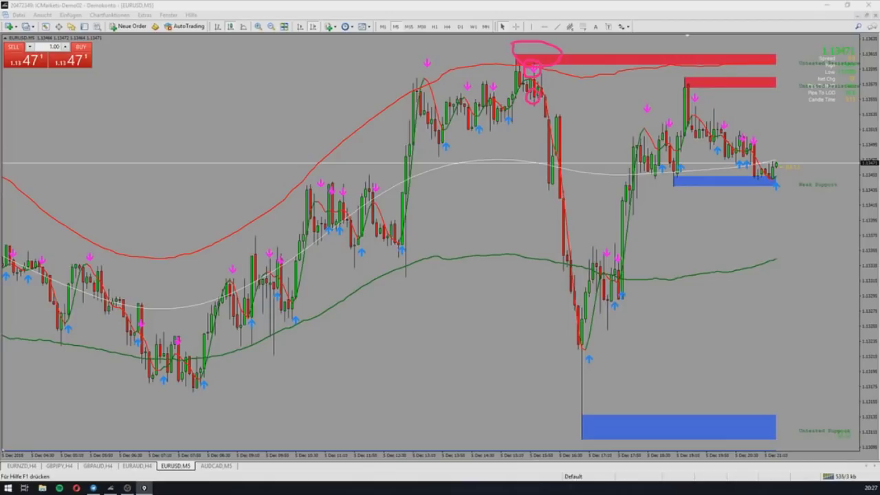
pyautogui.press('Delete')
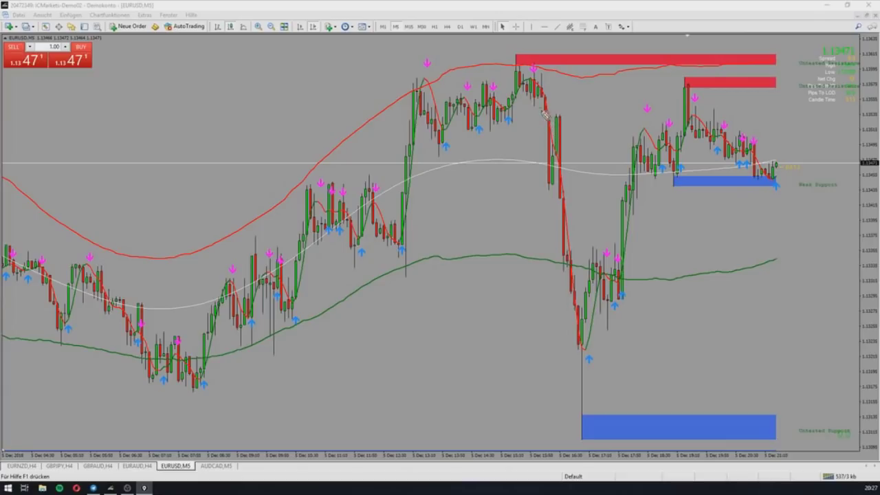
# Step: Draw an arrow down the first part of the sharp drop after the peak, and clear it
pyautogui.moveTo(563, 221); pyautogui.dragTo(568, 233)
pyautogui.moveTo(544, 208)
pyautogui.mouseDown()
pyautogui.moveTo(552, 216)
pyautogui.moveTo(574, 210)
pyautogui.mouseUp()
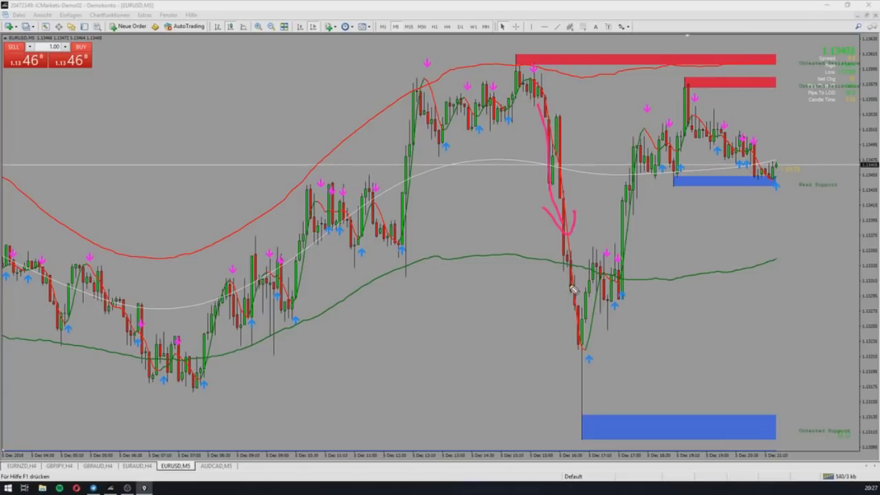
pyautogui.press('Escape')
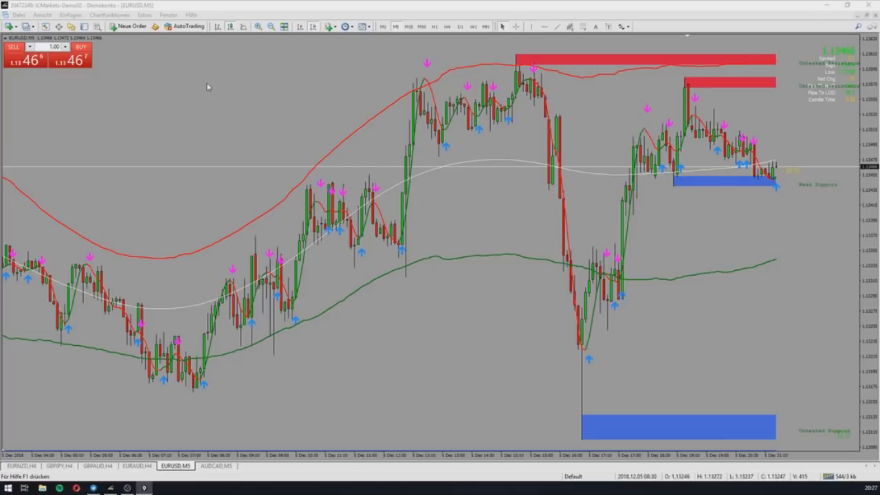
# Step: Show the account history below the chart and enlarge its area
pyautogui.click(85, 27)
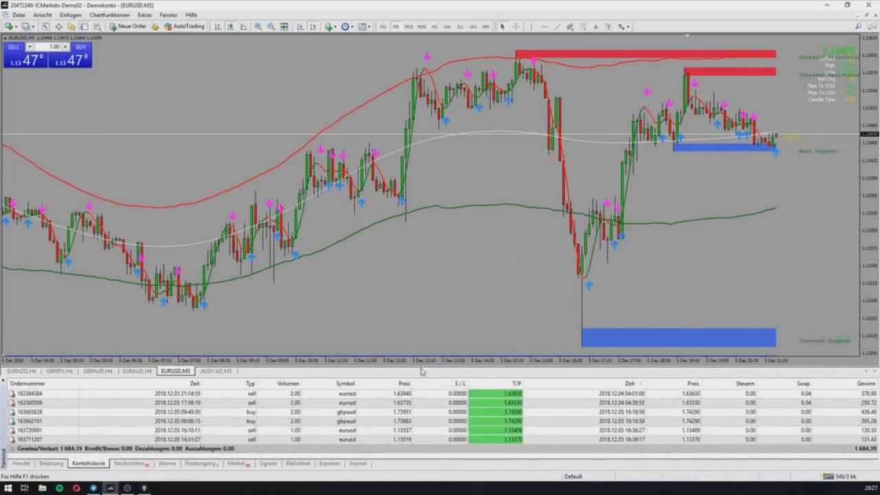
pyautogui.moveTo(422, 371); pyautogui.dragTo(424, 352)
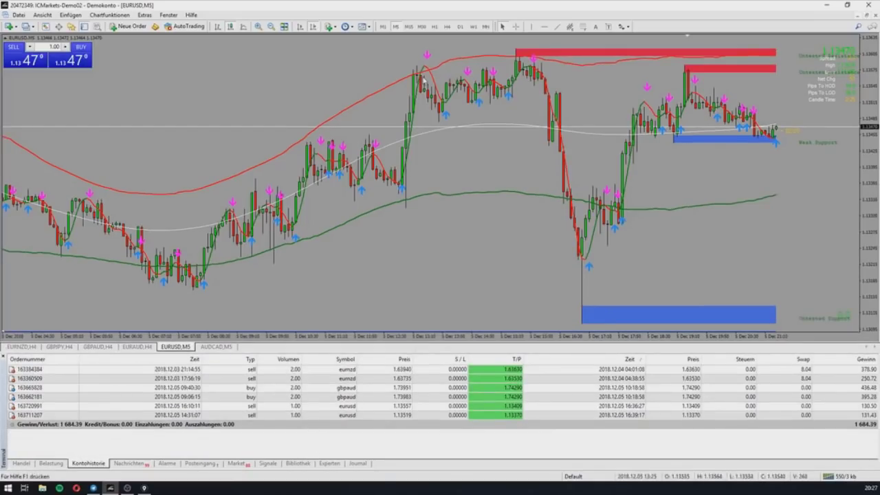
# Step: Mark the two eurusd sell trades with arrows, draw arrows from both chart entries down to the green band, and clear the marks
pyautogui.hotkey('ctrl', 'shift', '3')
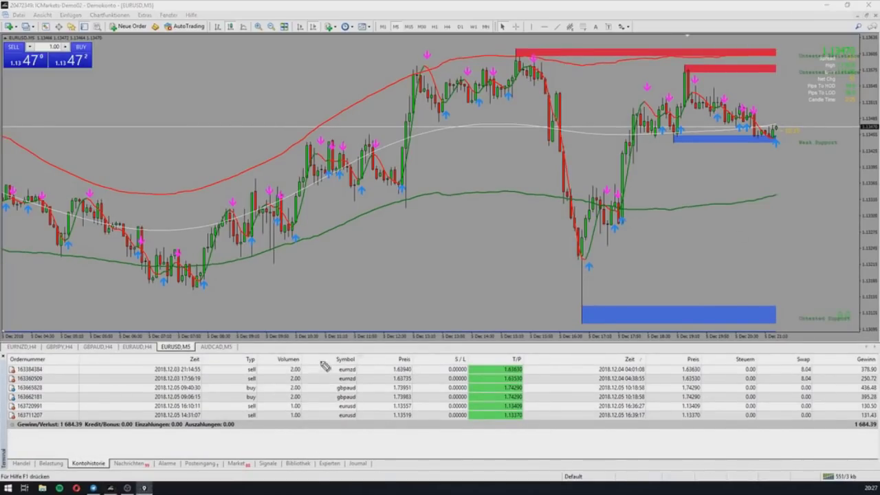
pyautogui.moveTo(253, 409)
pyautogui.mouseDown()
pyautogui.moveTo(275, 406)
pyautogui.moveTo(268, 419)
pyautogui.mouseUp()
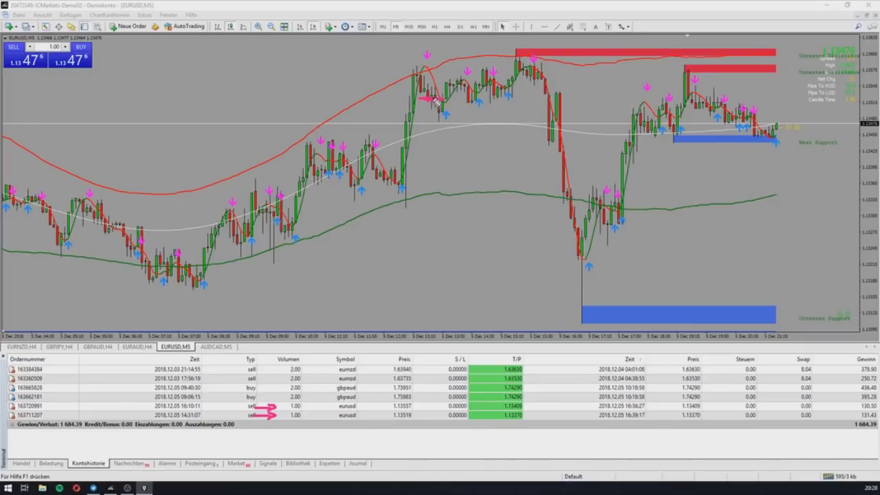
pyautogui.moveTo(433, 103)
pyautogui.mouseDown()
pyautogui.moveTo(432, 200)
pyautogui.moveTo(434, 188)
pyautogui.mouseUp()
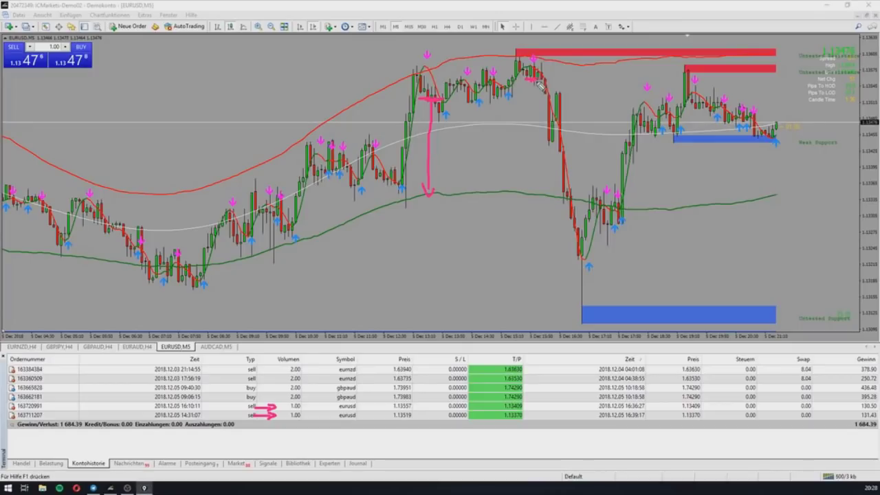
pyautogui.moveTo(532, 81); pyautogui.dragTo(536, 190)
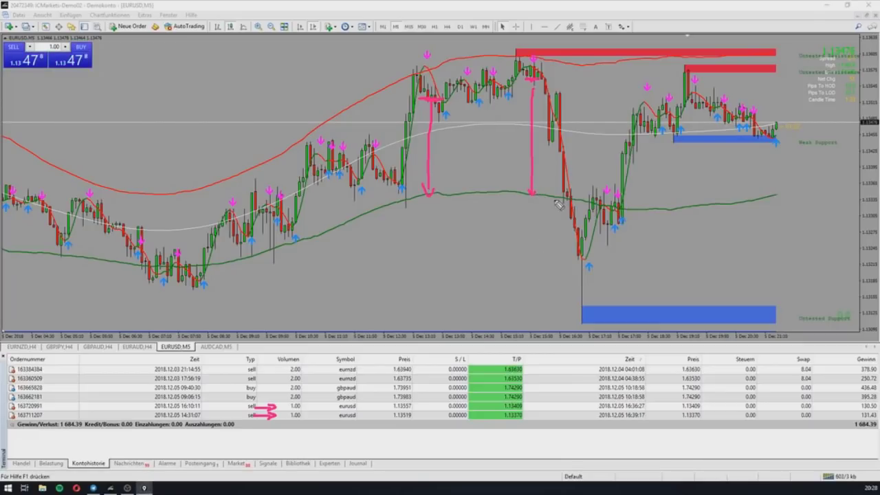
pyautogui.press('Escape')
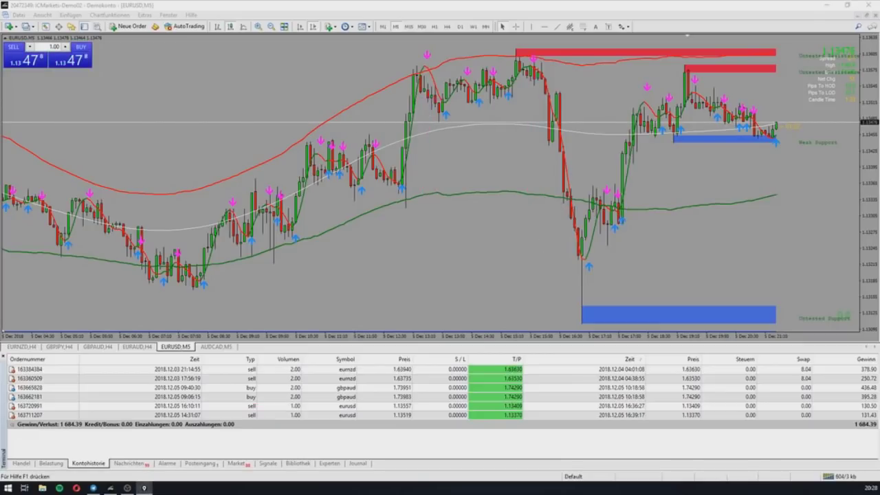
# Step: Add a vertical line, move it to the 16:10 sell entry before the sharp drop, and mark the entry price with a short stroke
pyautogui.click(531, 27)
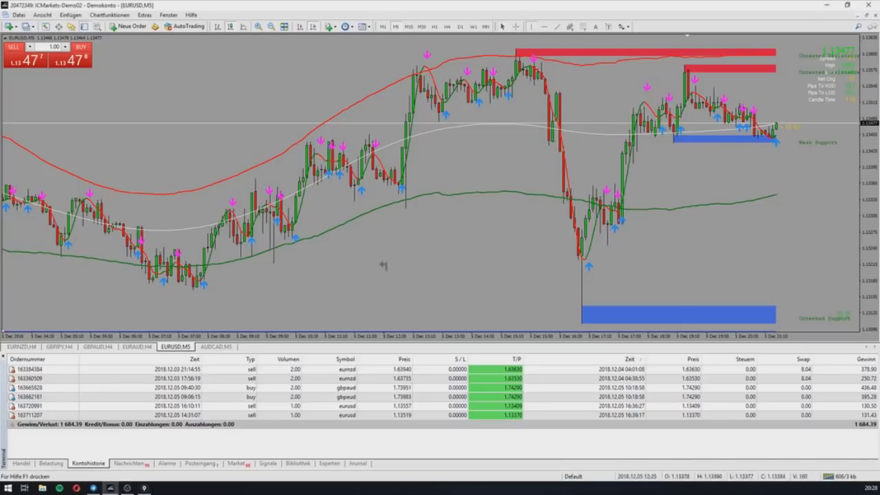
pyautogui.click(420, 238)
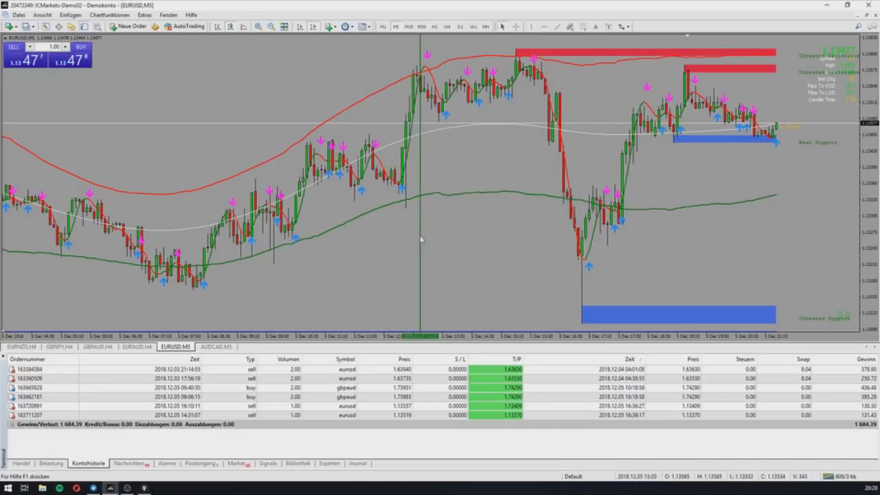
pyautogui.moveTo(422, 238); pyautogui.dragTo(545, 258)
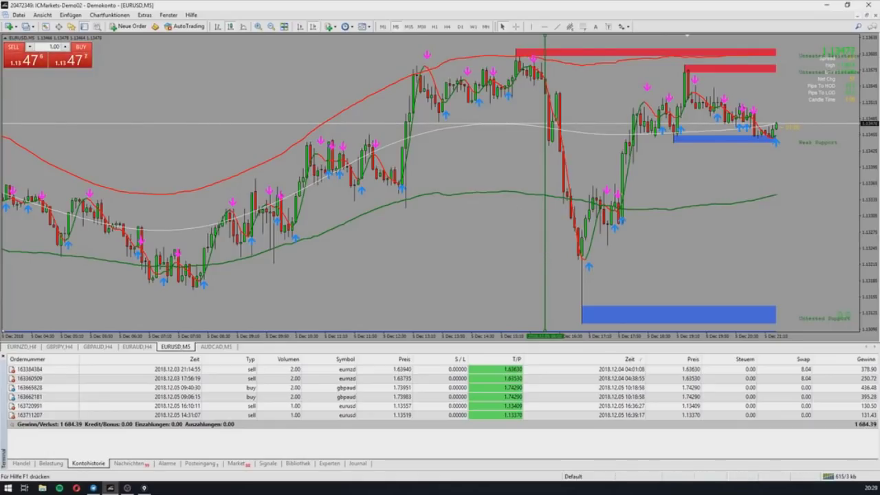
pyautogui.press('F9')
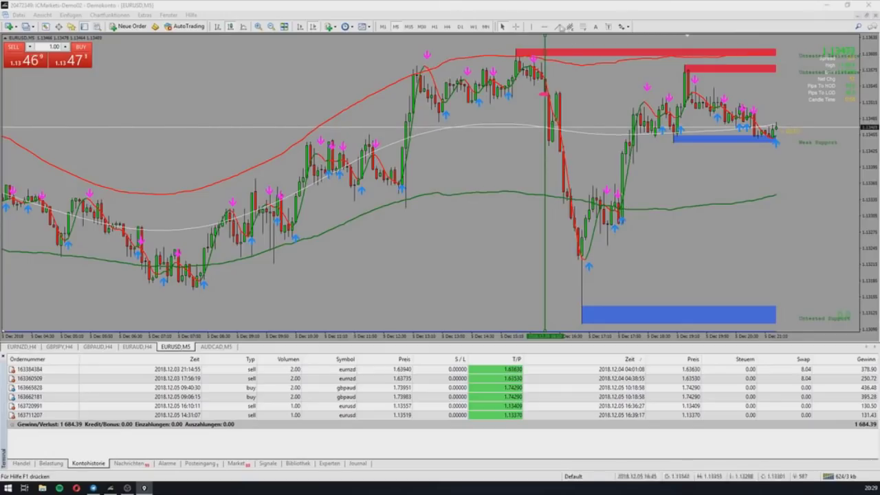
# Step: Place a second vertical line at the 14:30 sell entry and mark the entry prices on both lines with short strokes
pyautogui.click(532, 27)
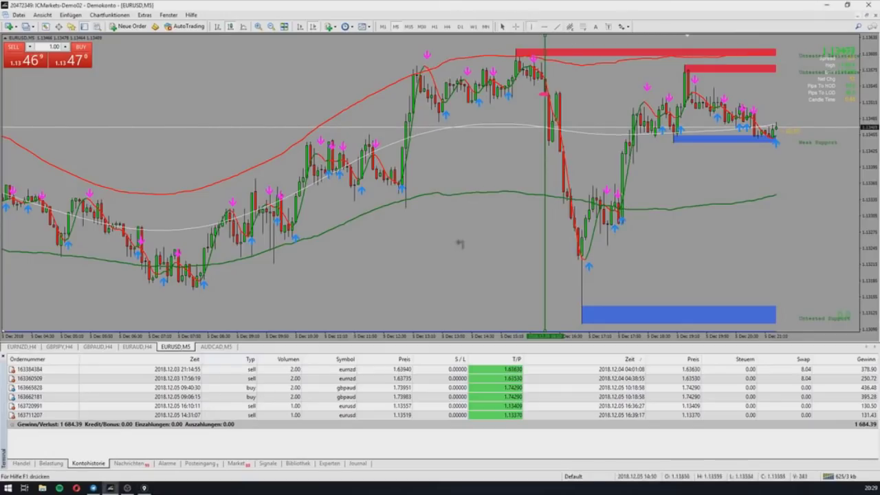
pyautogui.click(462, 143)
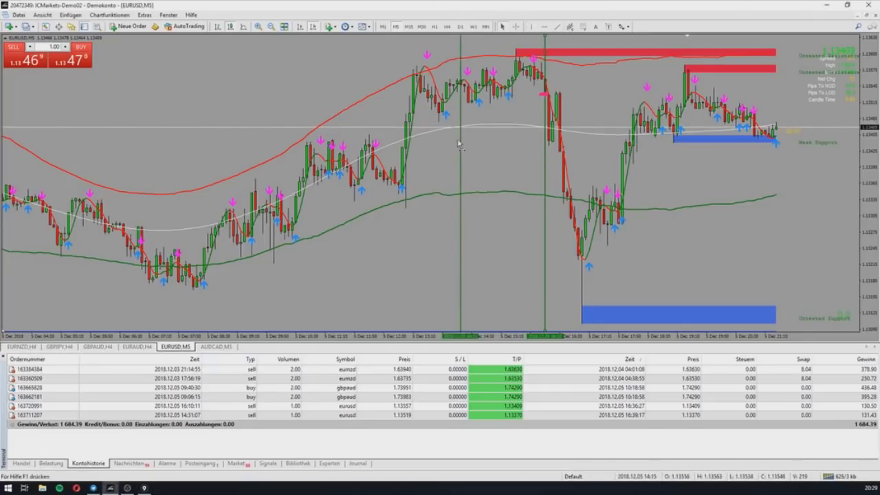
pyautogui.scroll(-3, 453, 143)
pyautogui.moveTo(426, 145); pyautogui.dragTo(437, 144)
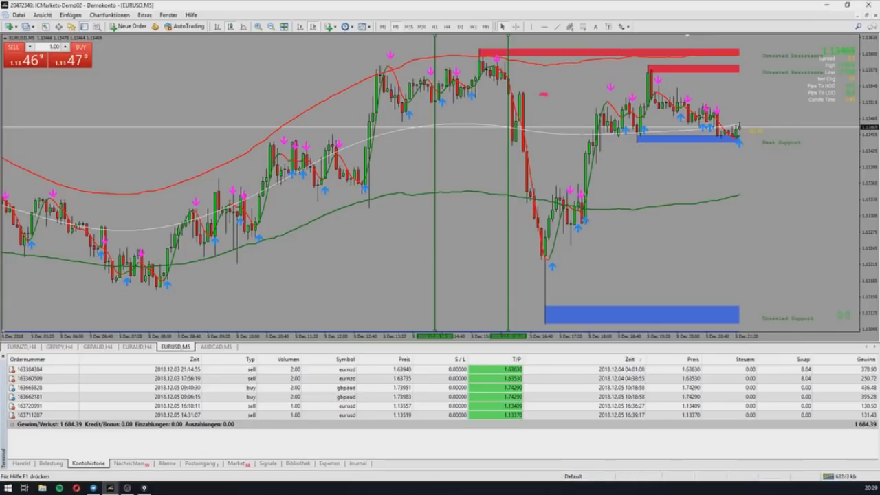
pyautogui.hotkey('ctrl', 'shift', '3')
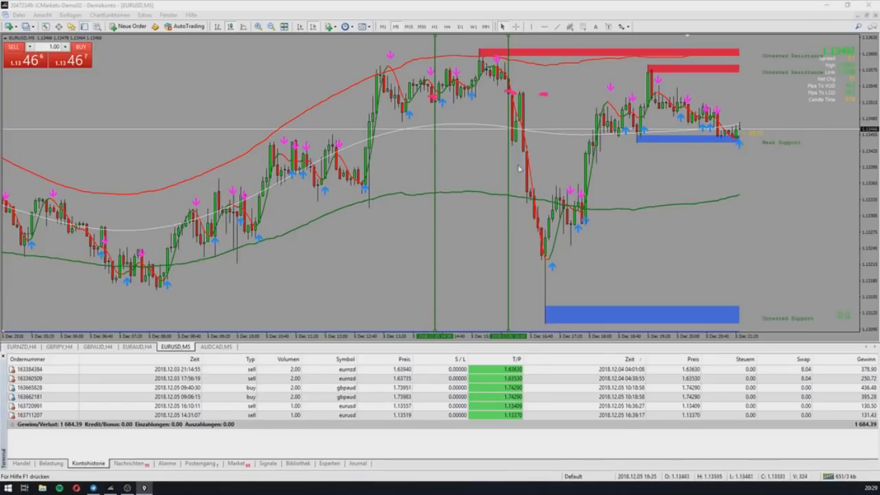
# Step: Delete the vertical lines at 16:10 and 14:30 from the chart
pyautogui.rightClick(508, 176)
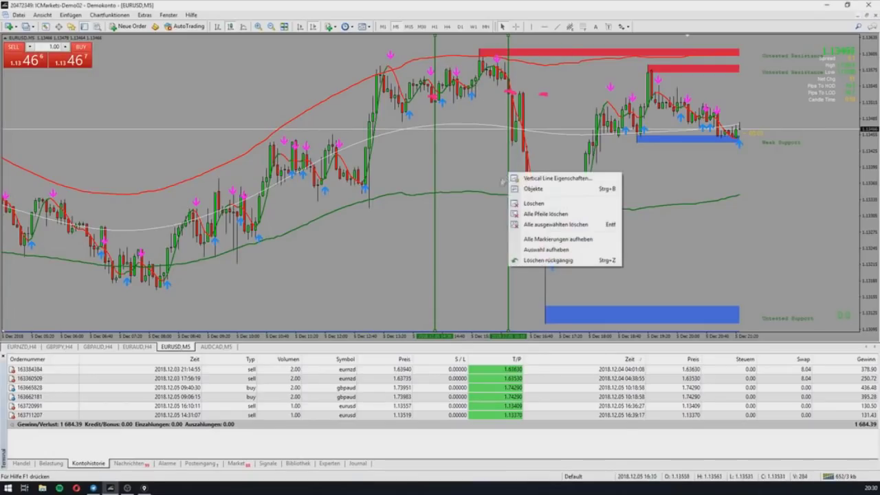
pyautogui.click(533, 200)
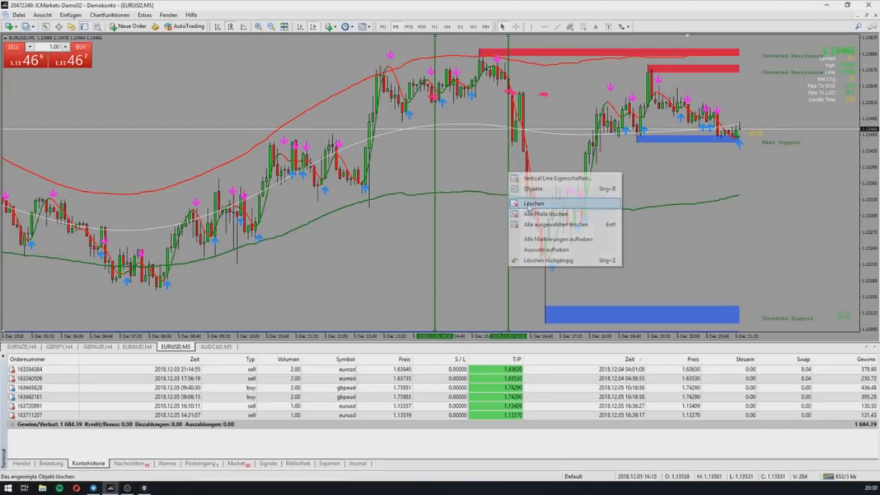
pyautogui.rightClick(436, 177)
pyautogui.click(453, 205)
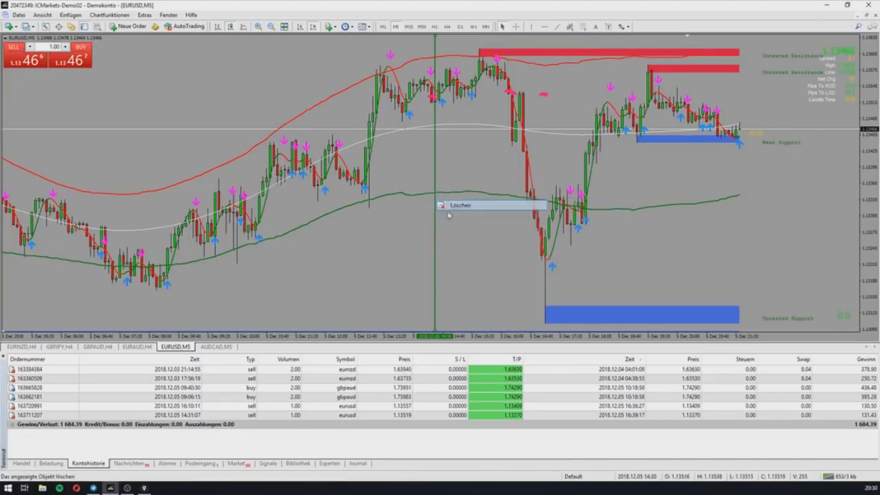